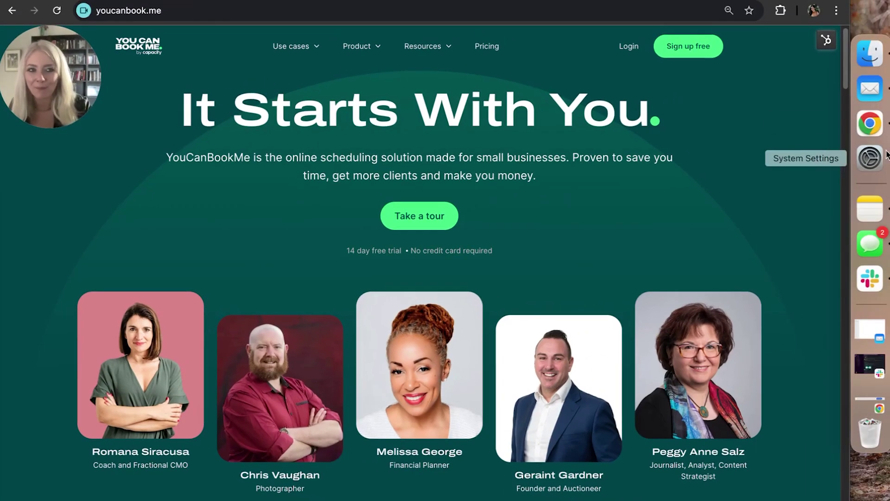
Step: In System Settings, start adding a Google account under Internet Accounts
{"action": "left_click", "coordinate": [886, 155]}
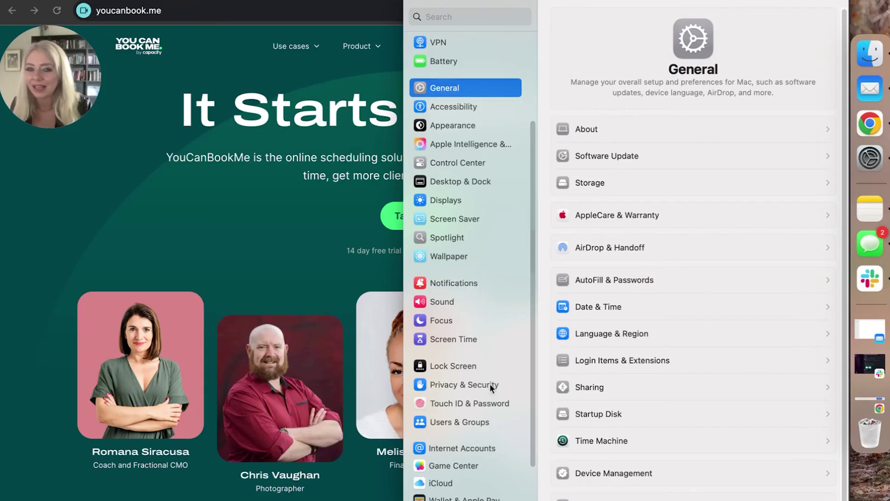
{"action": "scroll", "coordinate": [435, 394], "scroll_direction": "down", "scroll_amount": 2}
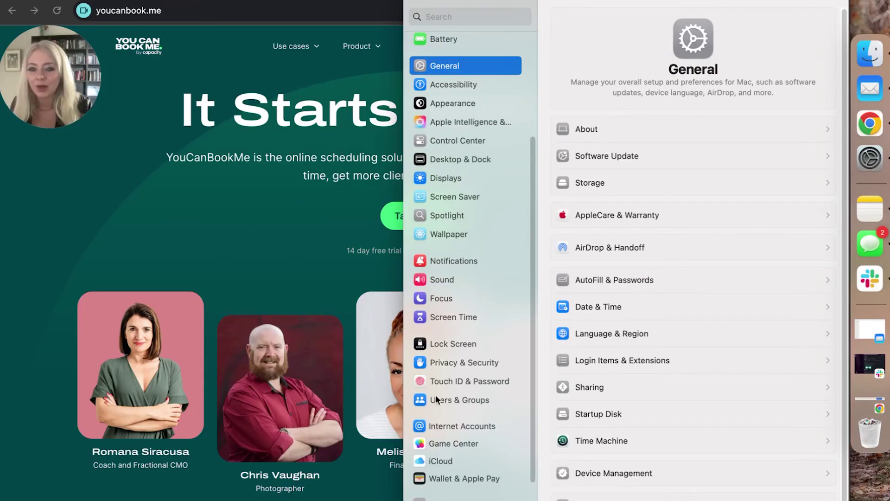
{"action": "left_click", "coordinate": [453, 426]}
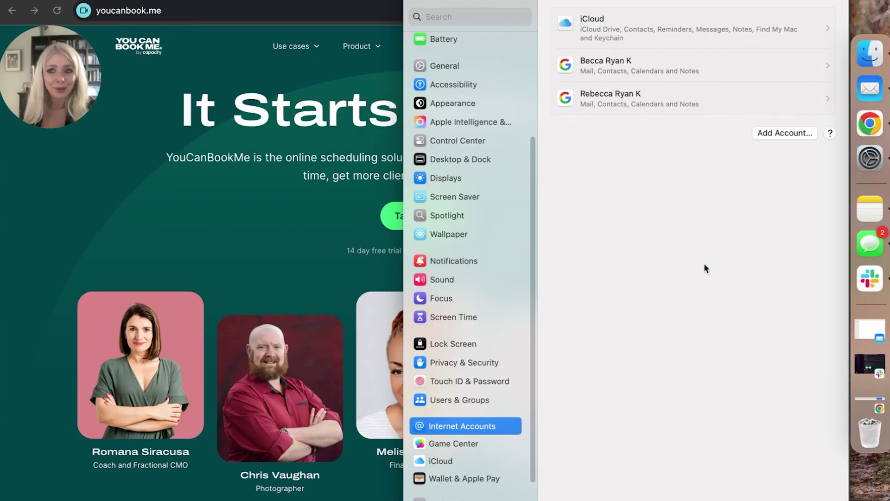
{"action": "left_click", "coordinate": [795, 136]}
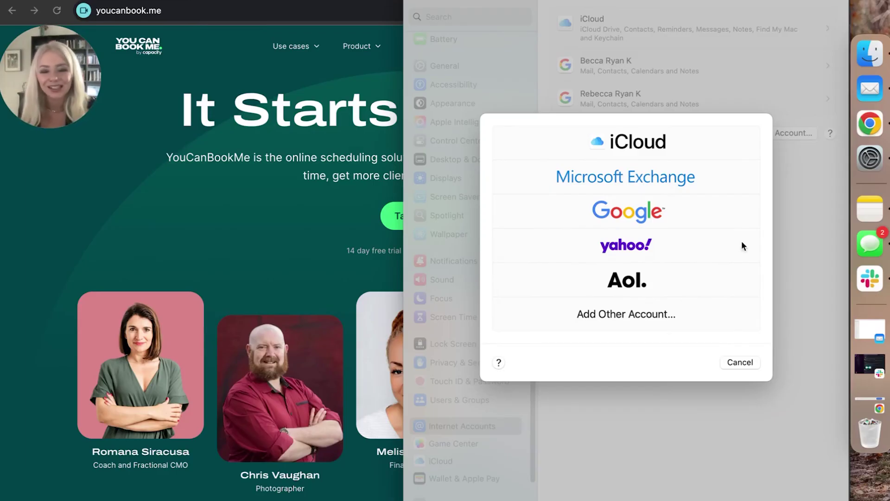
{"action": "left_click", "coordinate": [664, 212]}
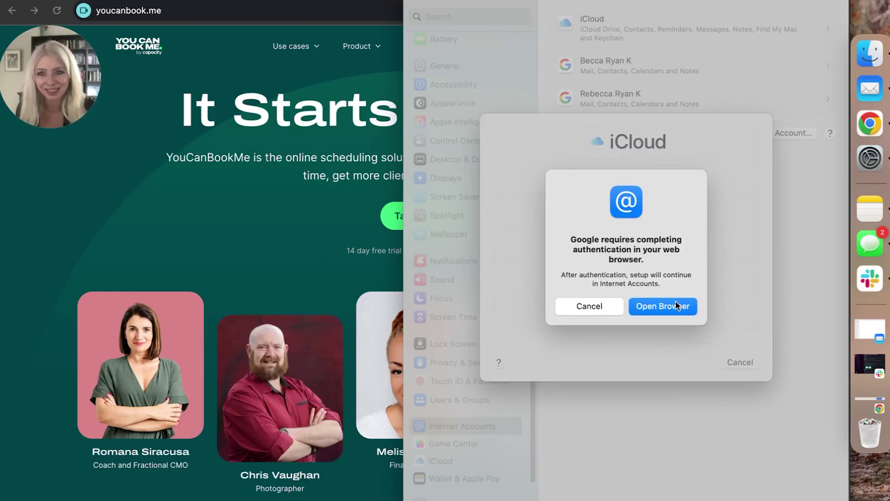
Step: Sign in with the Google account's e-mail and password and grant macOS all requested permissions
{"action": "left_click", "coordinate": [675, 301]}
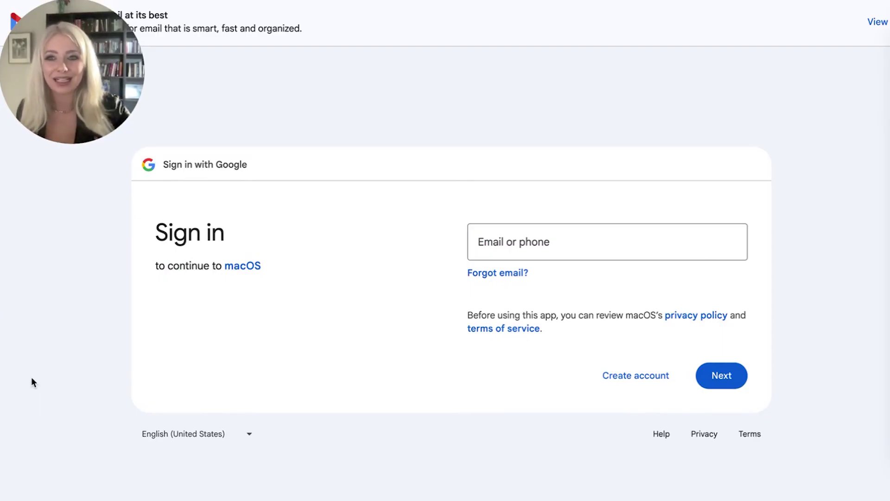
{"action": "left_click", "coordinate": [492, 237]}
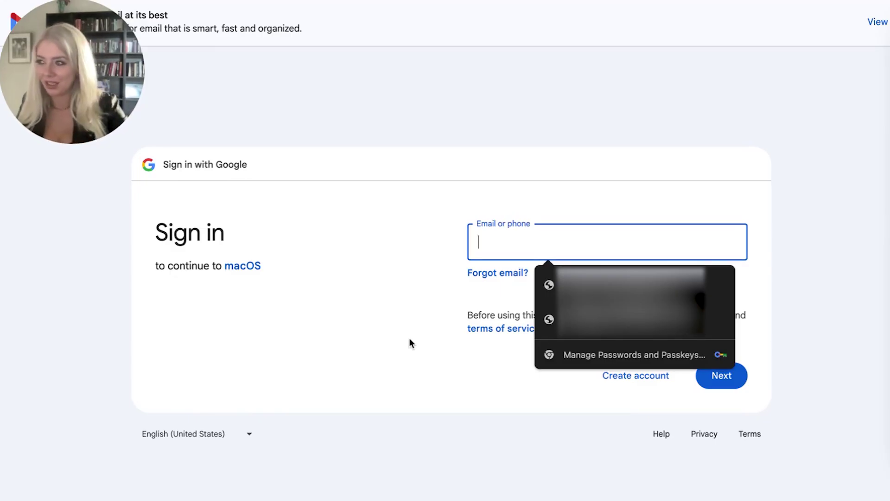
{"action": "key", "text": "super+v"}
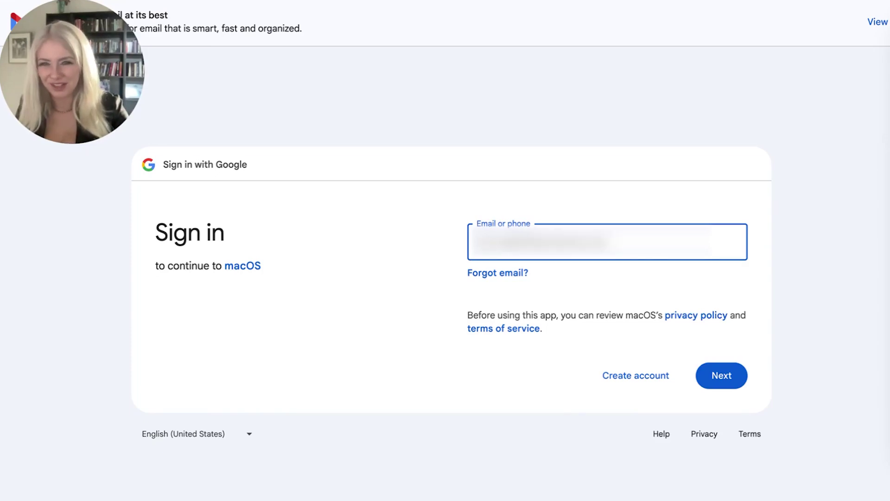
{"action": "left_click", "coordinate": [720, 371]}
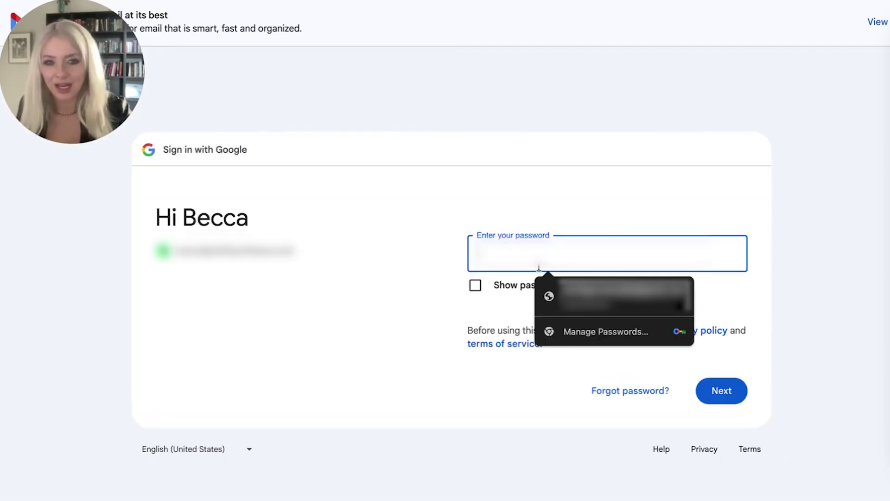
{"action": "left_click", "coordinate": [742, 401]}
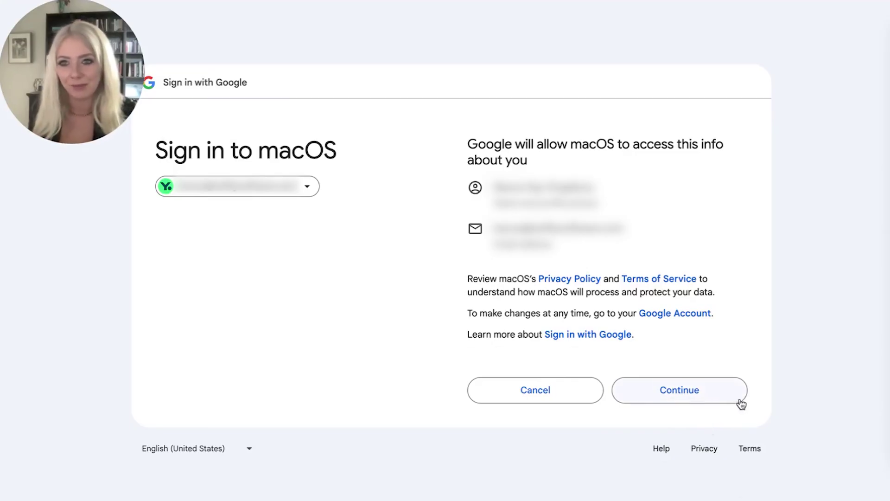
{"action": "left_click", "coordinate": [697, 384]}
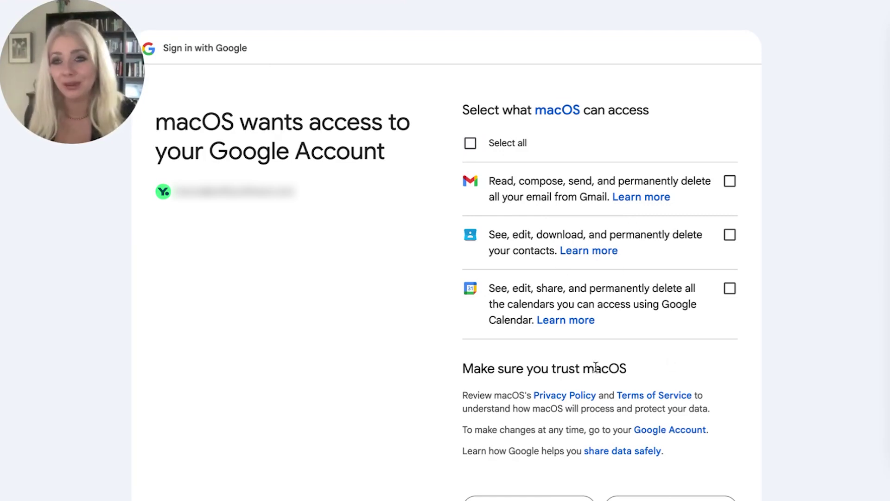
{"action": "left_click", "coordinate": [470, 143]}
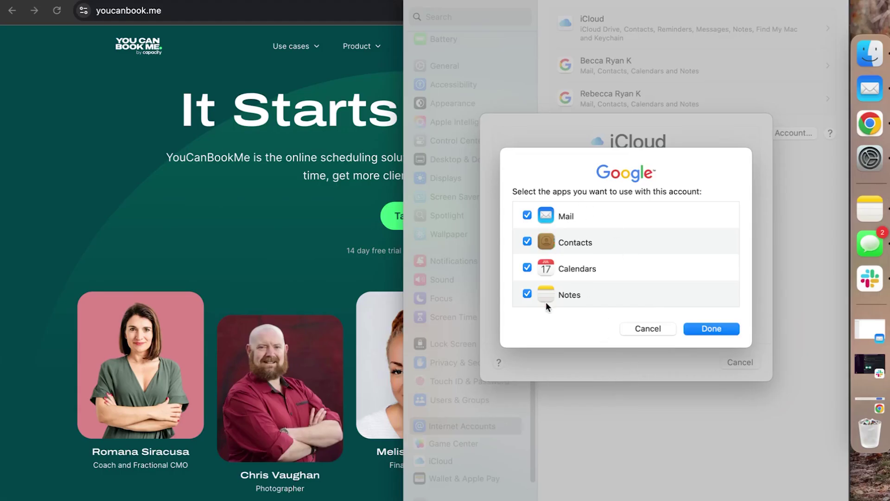
Step: Untick Mail and finish adding the Google account
{"action": "left_click", "coordinate": [527, 215]}
{"action": "left_click", "coordinate": [718, 327]}
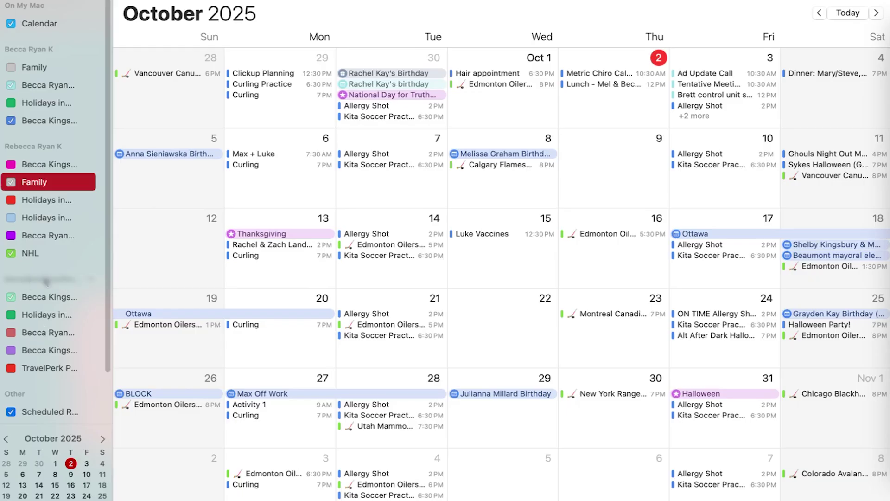
Step: Tick the new account's calendars in the sidebar, toggling the NHL calendar off and back on
{"action": "left_click", "coordinate": [11, 298]}
{"action": "left_click", "coordinate": [15, 352]}
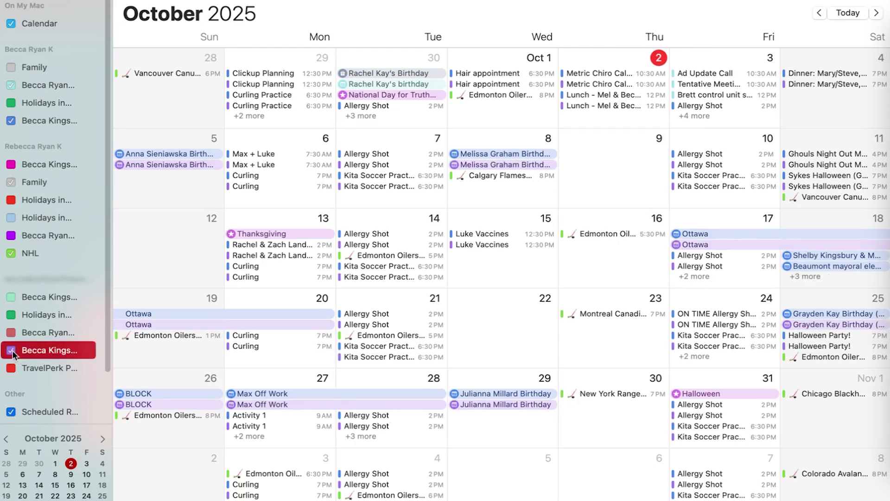
{"action": "left_click", "coordinate": [13, 334]}
{"action": "left_click", "coordinate": [12, 296]}
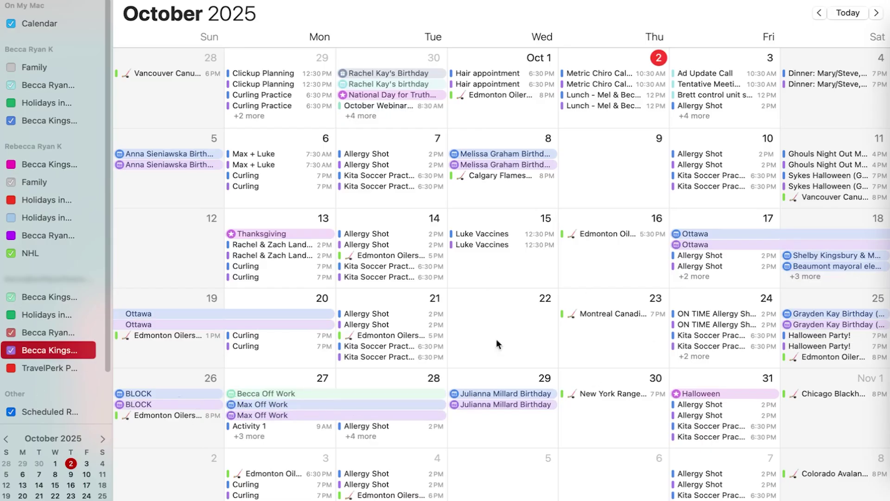
{"action": "scroll", "coordinate": [463, 414], "scroll_direction": "down", "scroll_amount": 1}
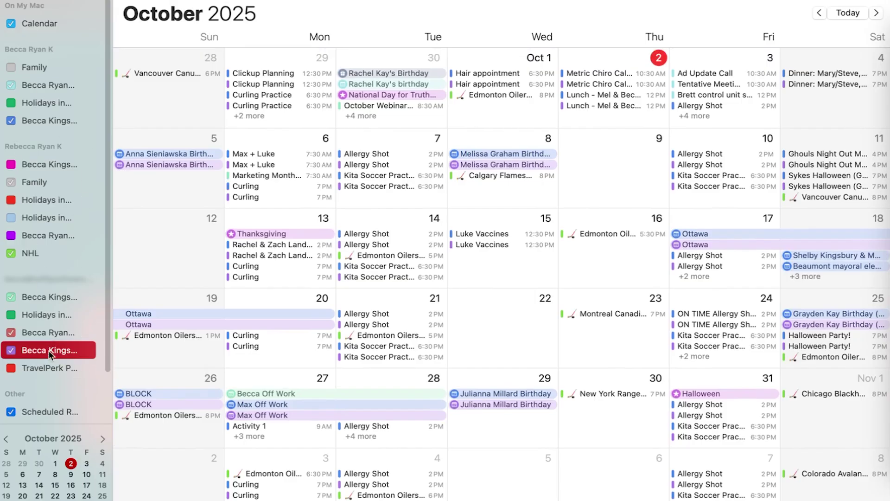
{"action": "left_click", "coordinate": [28, 254]}
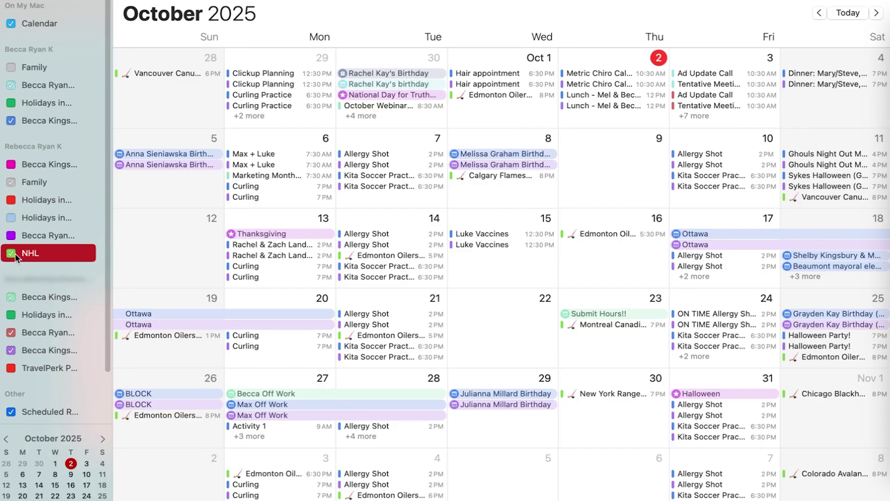
{"action": "left_click", "coordinate": [11, 253]}
{"action": "left_click", "coordinate": [12, 253]}
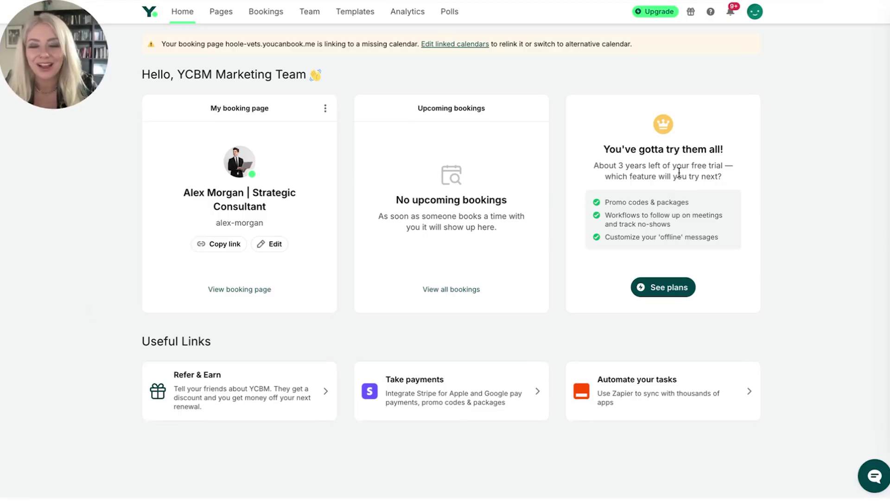
Step: Open My Account from the avatar menu
{"action": "left_click", "coordinate": [761, 18]}
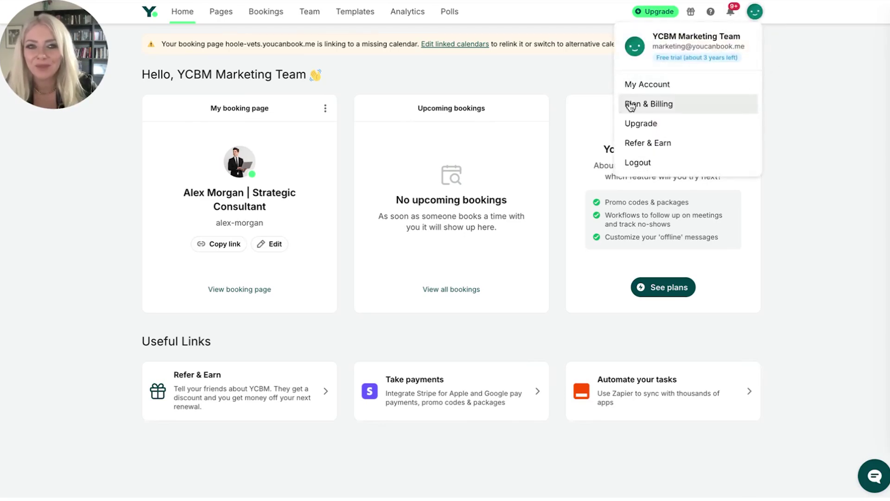
{"action": "left_click", "coordinate": [695, 95]}
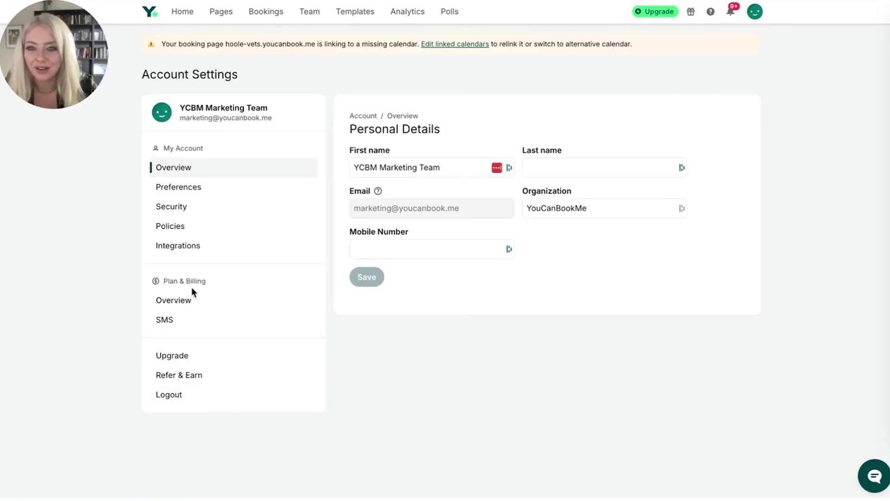
Step: Go to Integrations in Account Settings and click the integration search box
{"action": "left_click", "coordinate": [187, 245]}
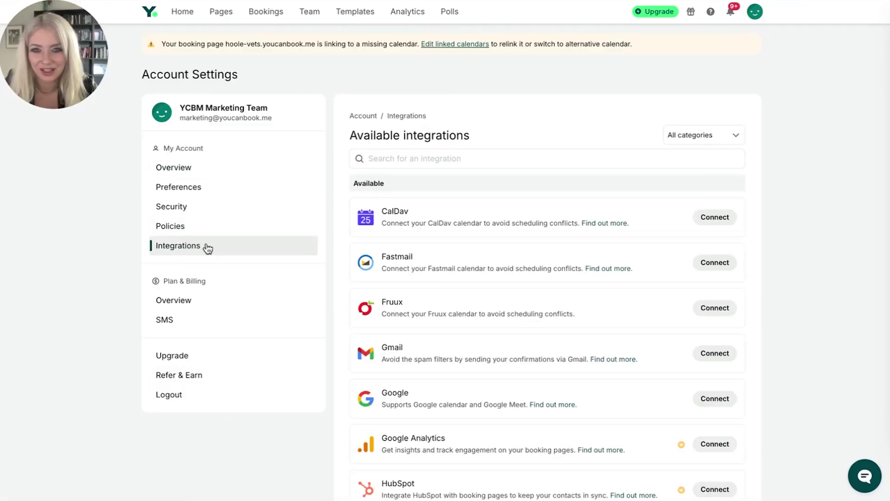
{"action": "left_click", "coordinate": [483, 159]}
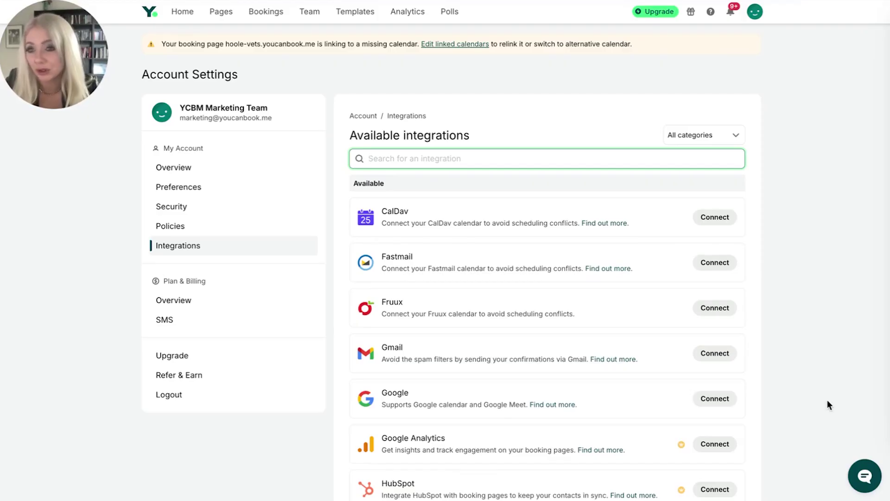
Step: Connect the Google integration with the marketing account and approve YouCanBook.me's access
{"action": "left_click", "coordinate": [731, 402]}
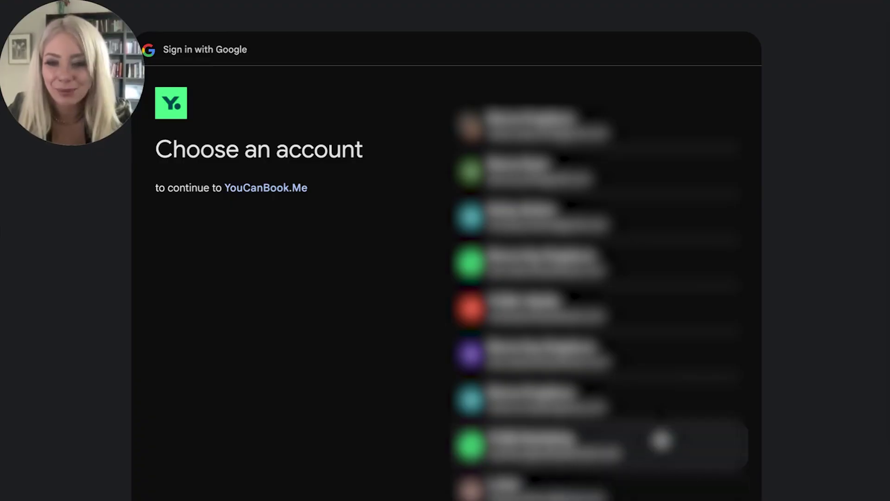
{"action": "left_click", "coordinate": [661, 438]}
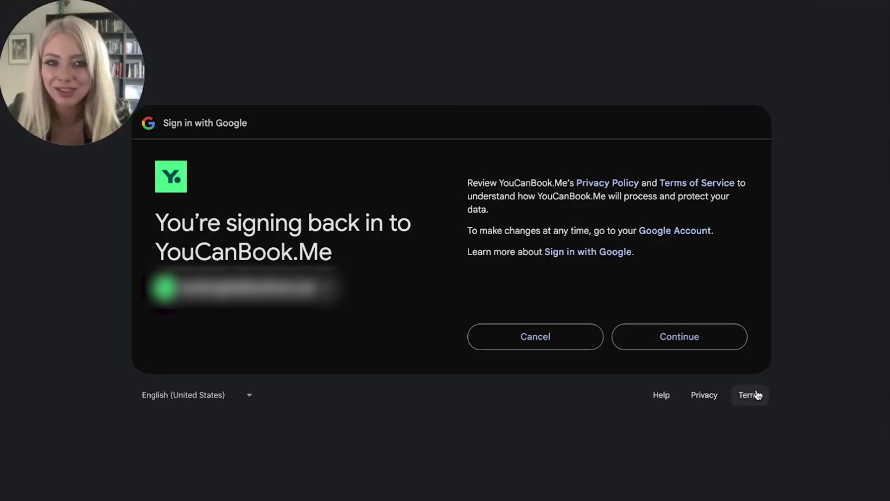
{"action": "left_click", "coordinate": [697, 340]}
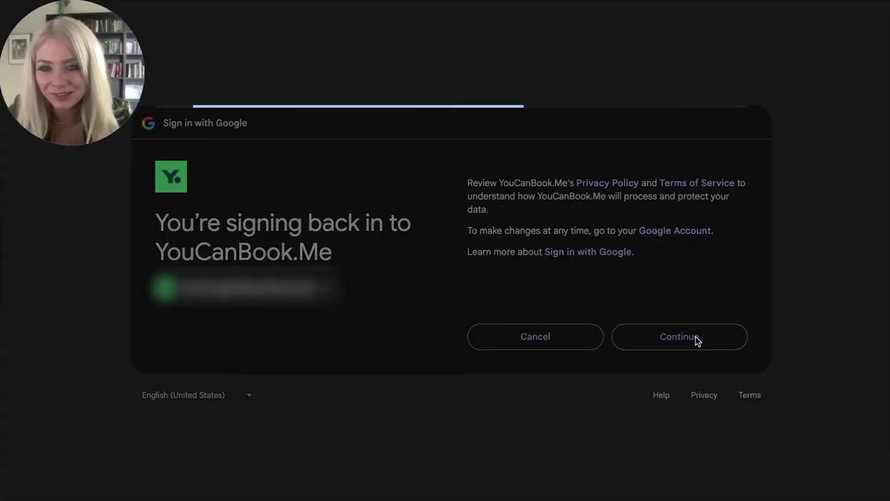
{"action": "left_click", "coordinate": [691, 378]}
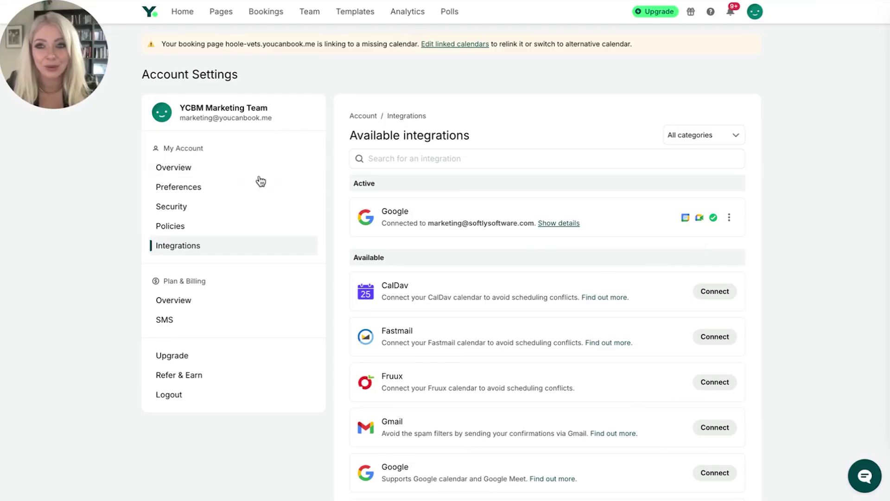
Step: Open the Beaumont Beavers Laptop Reservations page settings at its Who section
{"action": "left_click", "coordinate": [224, 12]}
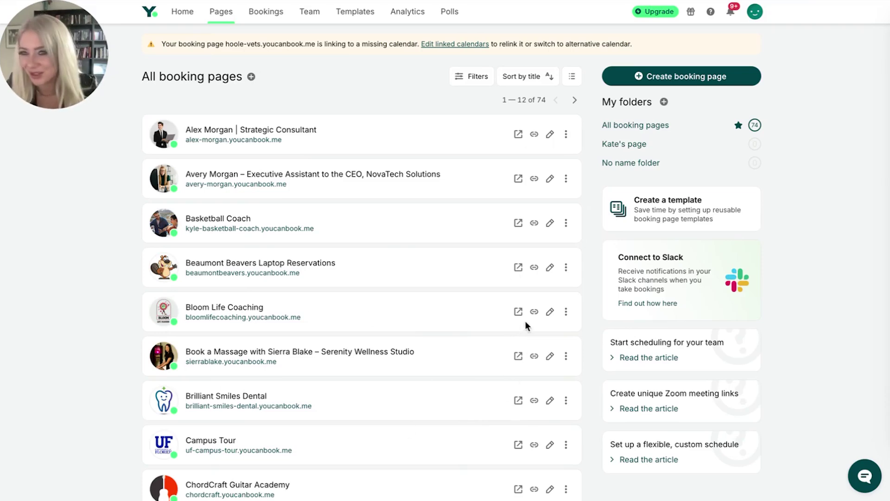
{"action": "left_click", "coordinate": [549, 267]}
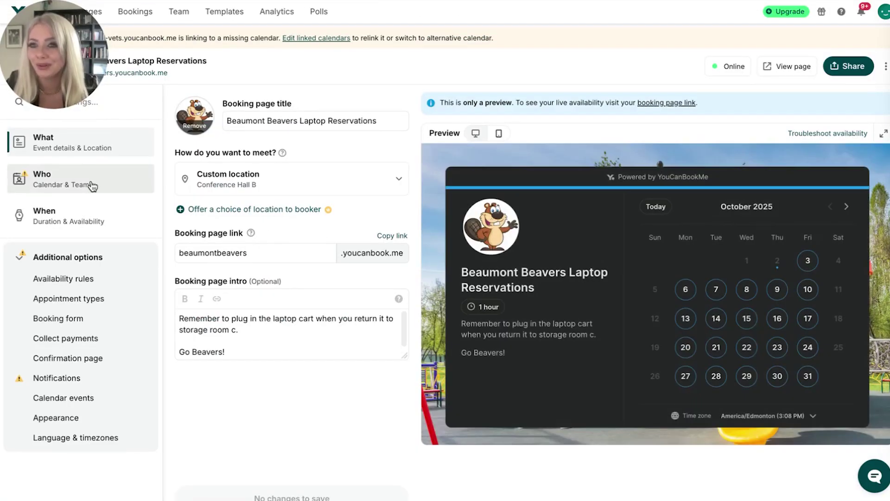
{"action": "left_click", "coordinate": [91, 184]}
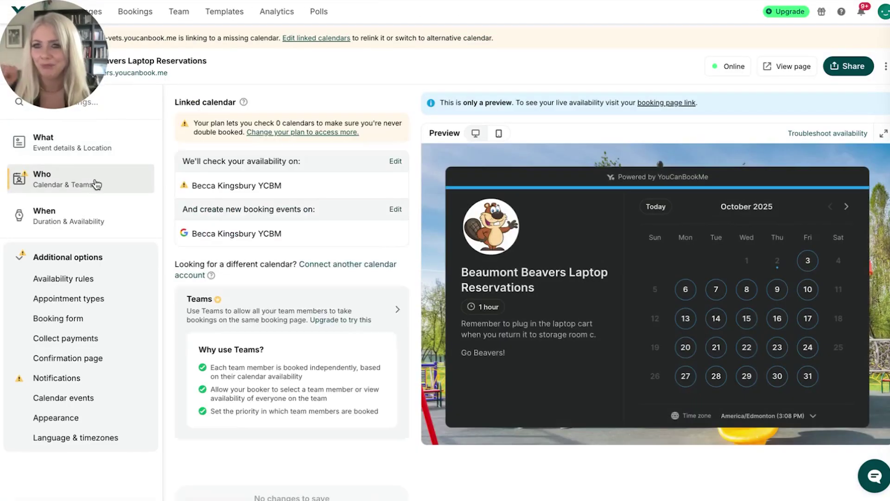
Step: Tick Edmonton Oilers, two personal calendars and TravelPerk Personal for availability checks
{"action": "left_click", "coordinate": [396, 162]}
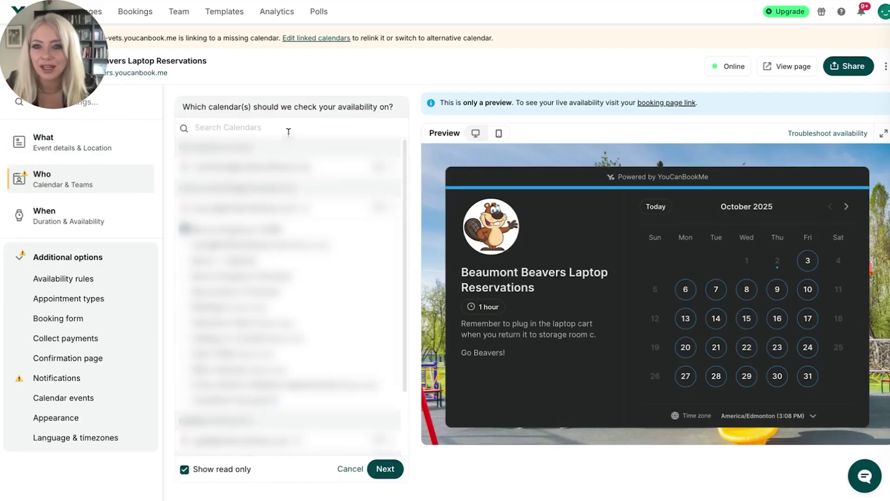
{"action": "scroll", "coordinate": [305, 342], "scroll_direction": "down", "scroll_amount": 3}
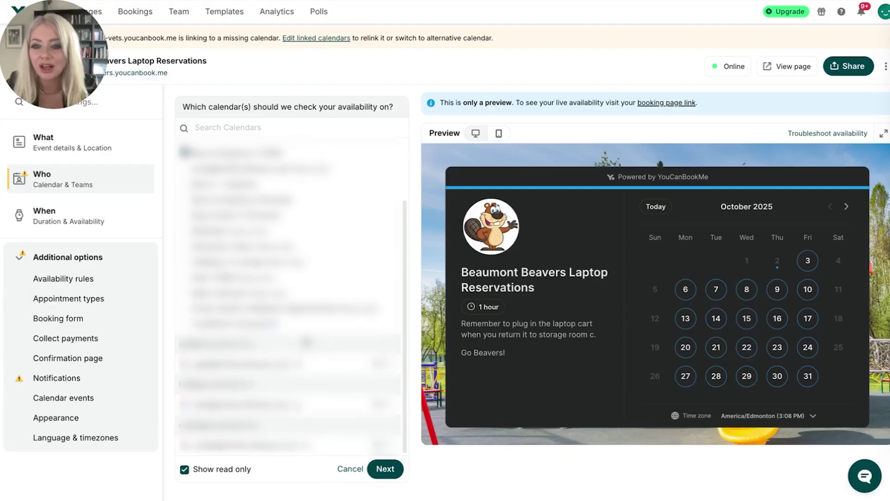
{"action": "scroll", "coordinate": [302, 345], "scroll_direction": "up", "scroll_amount": 3}
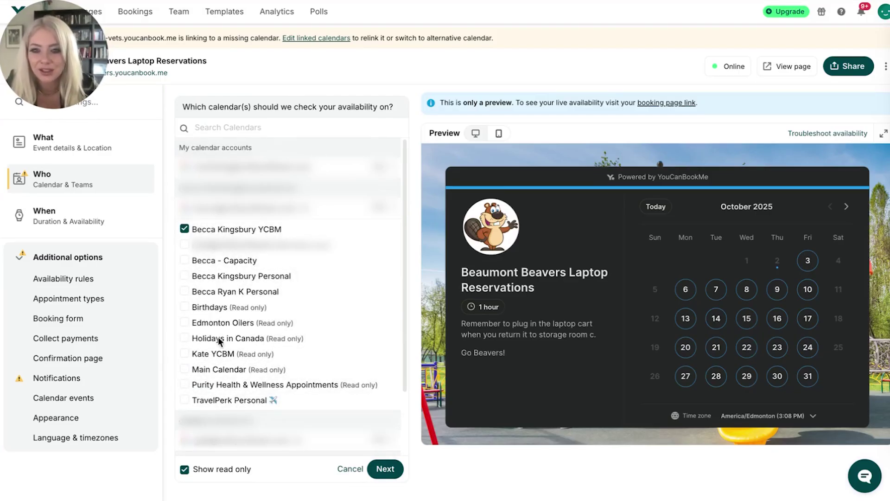
{"action": "left_click", "coordinate": [184, 276]}
{"action": "left_click", "coordinate": [185, 276]}
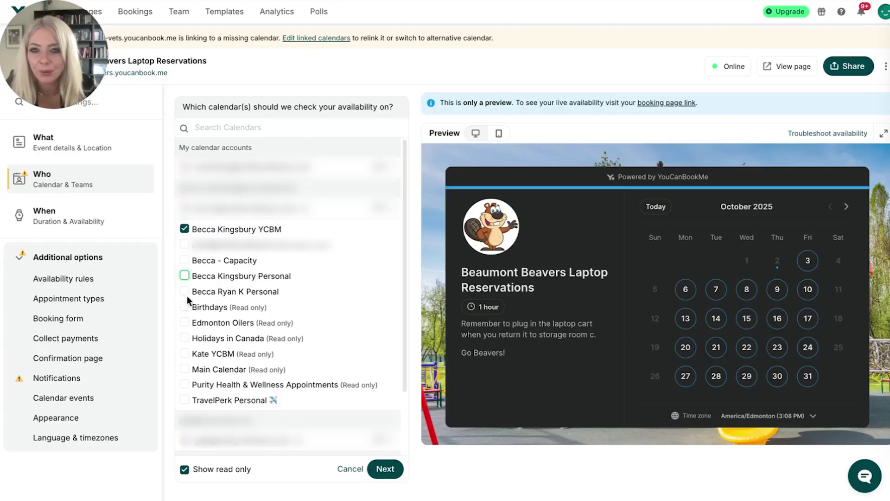
{"action": "left_click", "coordinate": [187, 355]}
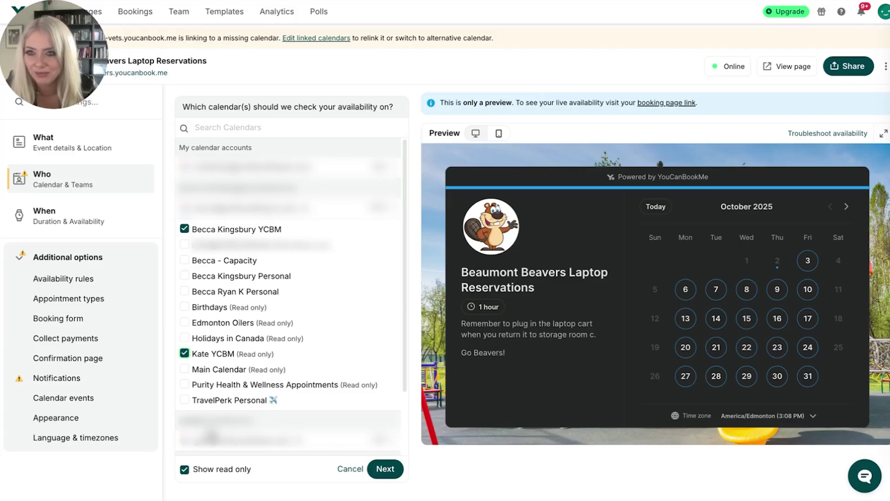
{"action": "left_click", "coordinate": [186, 354]}
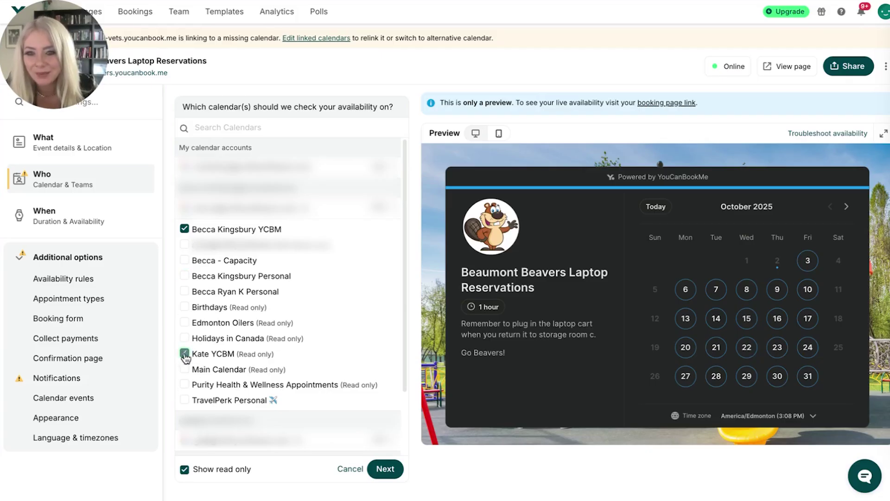
{"action": "left_click", "coordinate": [186, 322]}
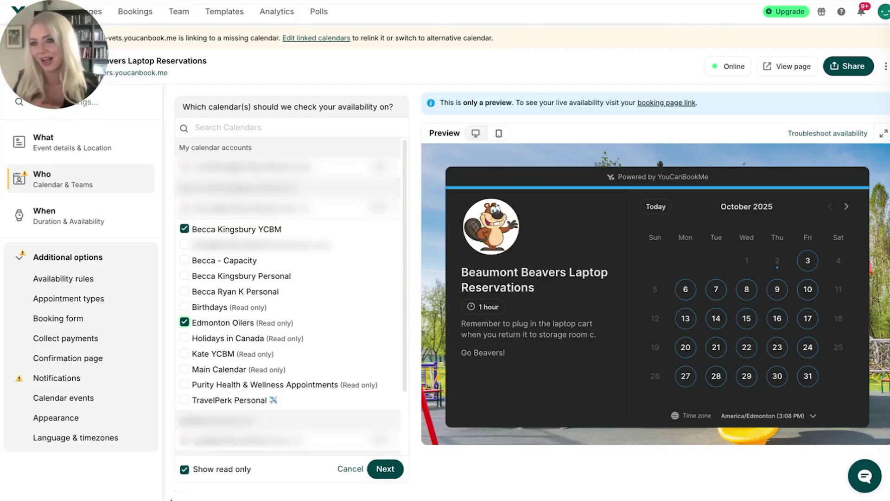
{"action": "left_click", "coordinate": [184, 276]}
{"action": "left_click", "coordinate": [184, 291]}
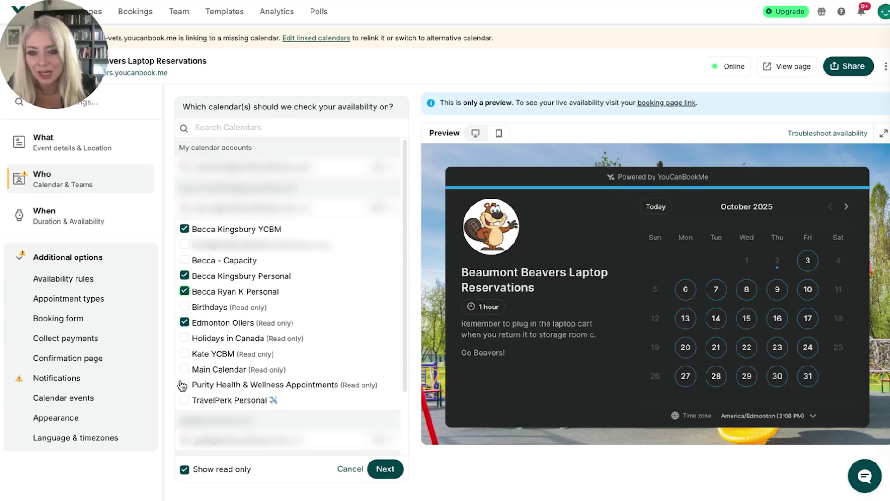
{"action": "left_click", "coordinate": [185, 400]}
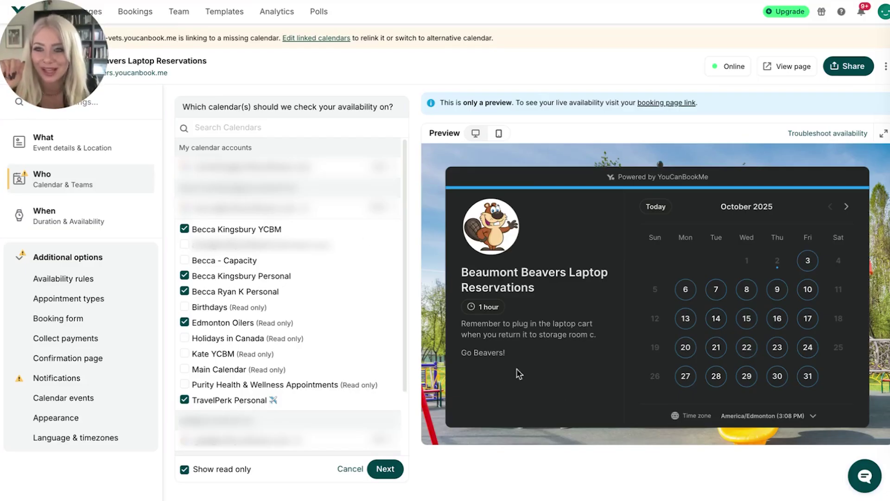
{"action": "left_click", "coordinate": [77, 191]}
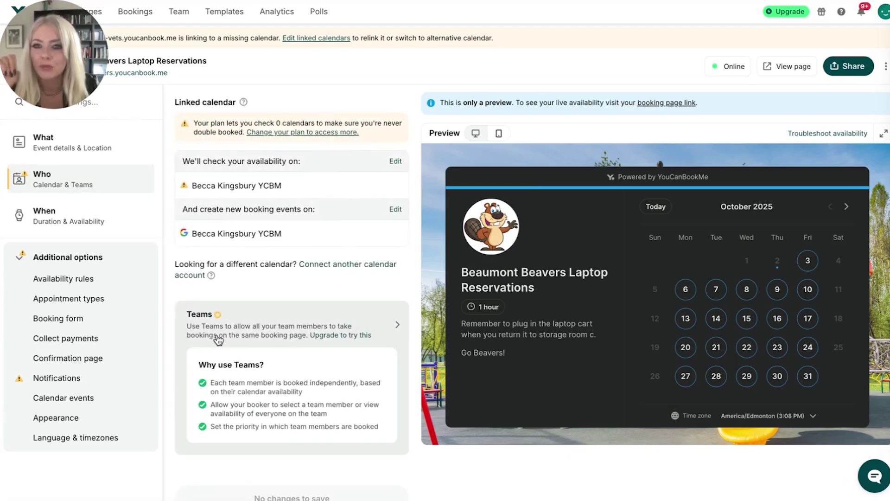